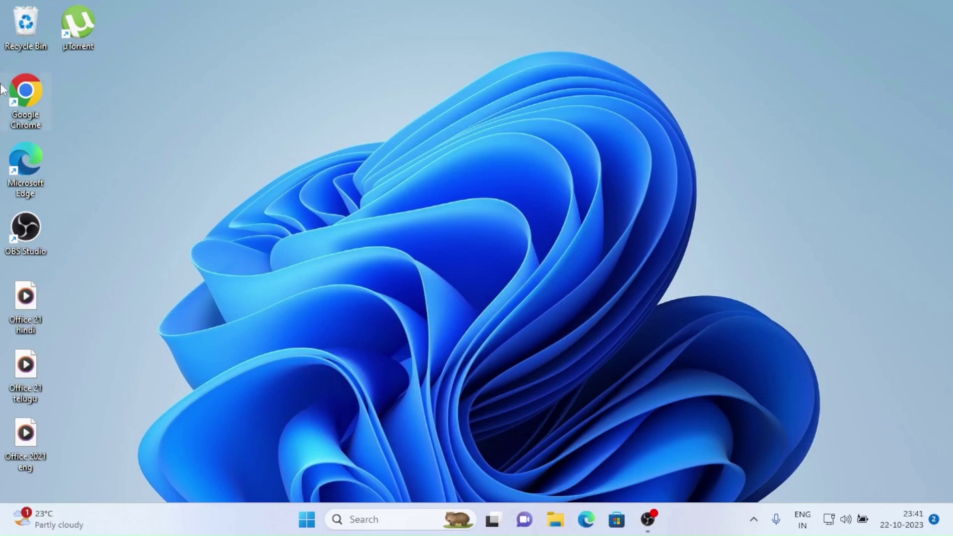
Open Google Chrome, search for "linux mint download" and open the Download Linux Mint 21.2 page.
double_click(25, 91)
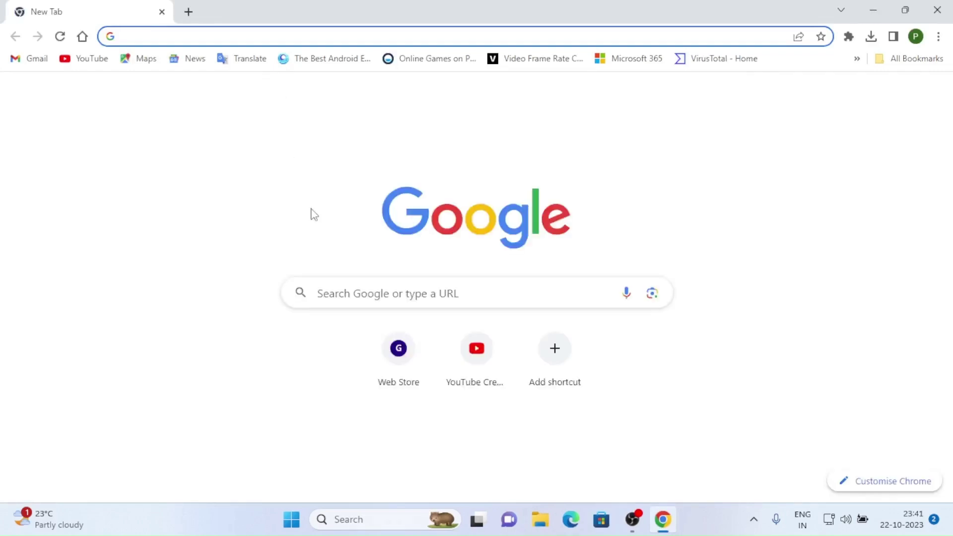
text(l)
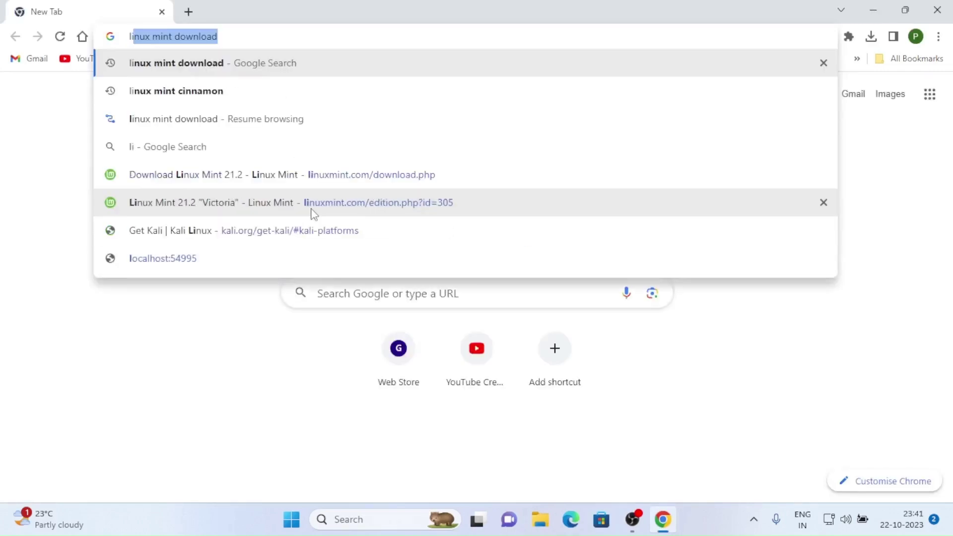
text(inux mint)
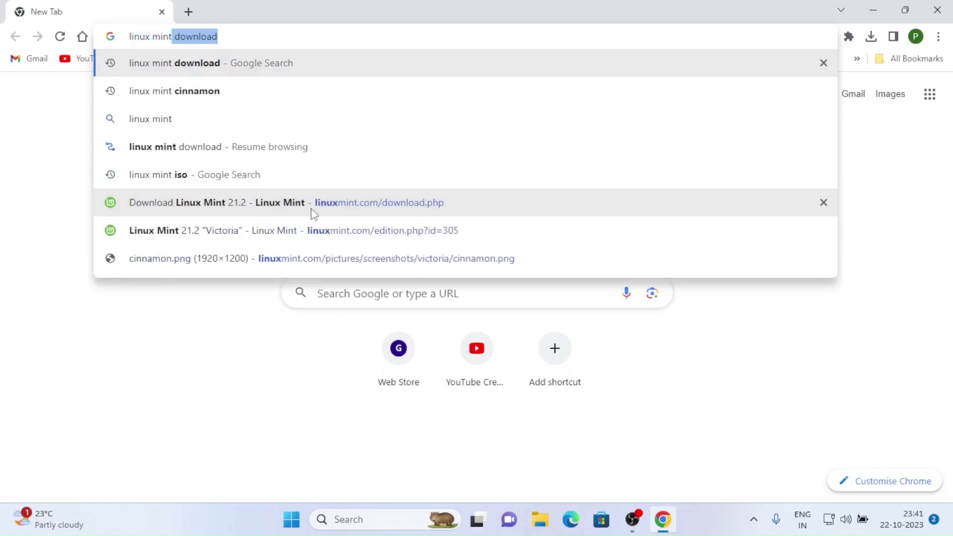
key(Return)
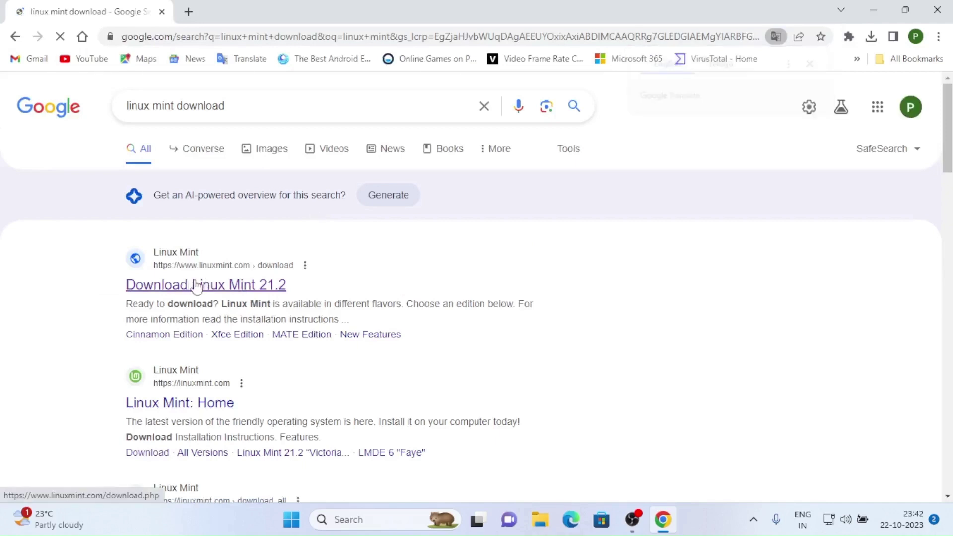
click(195, 285)
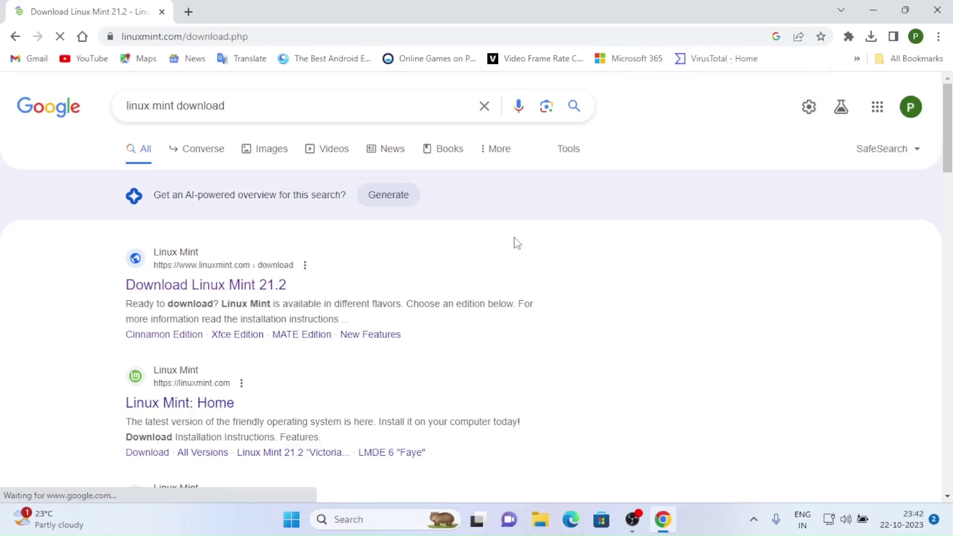
Open the Linux Mint 21.2 Cinnamon Edition page and download its torrent file.
scroll(516, 243, down, 5)
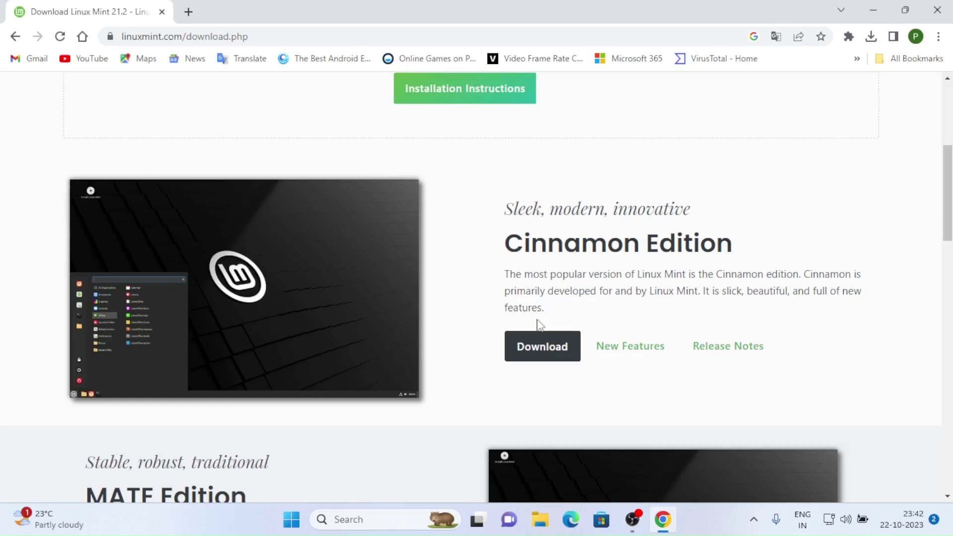
click(541, 338)
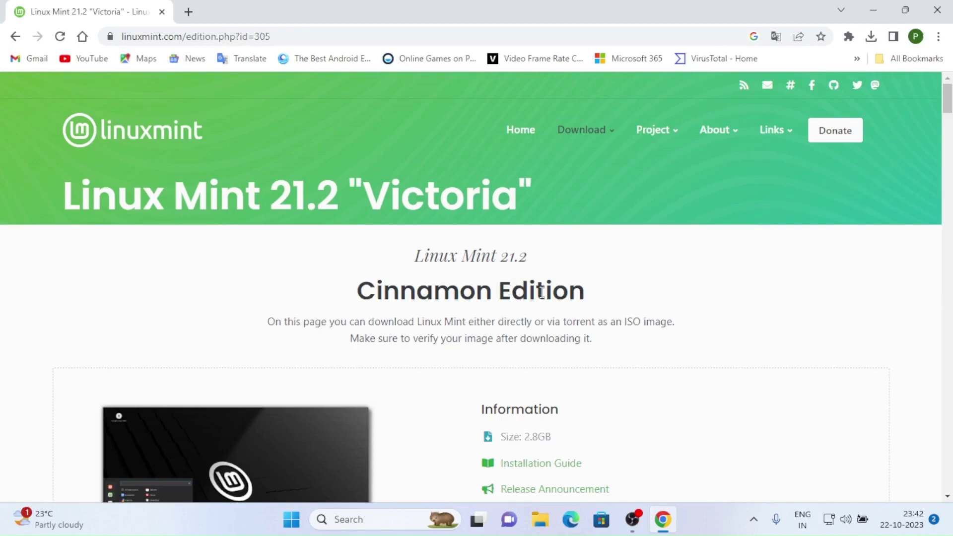
scroll(541, 292, down, 3)
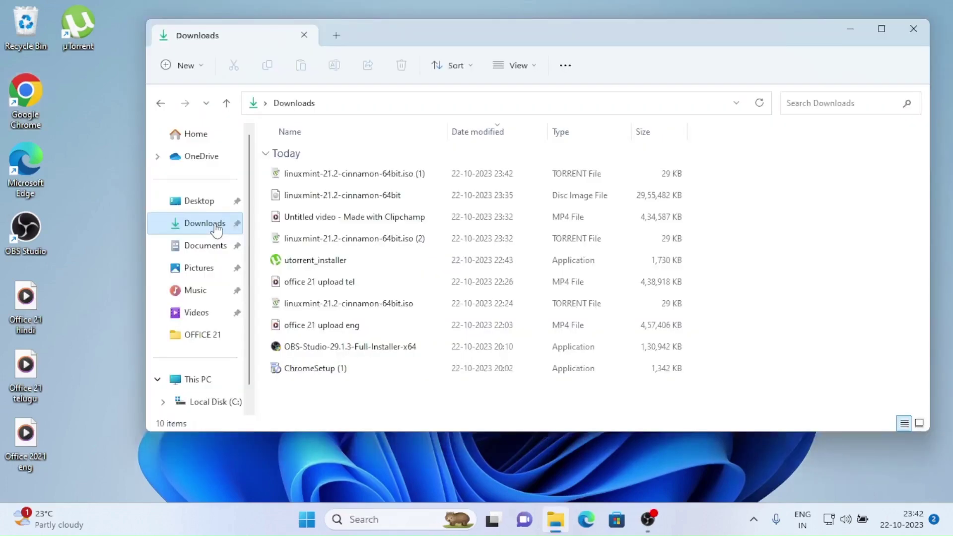
In µTorrent, remove the existing linuxmint-21.2-cinnamon-64bit.iso entry and re-add it from linuxmint-21.2-cinnamon-64bit.iso (1), saving to the Downloads folder.
double_click(337, 174)
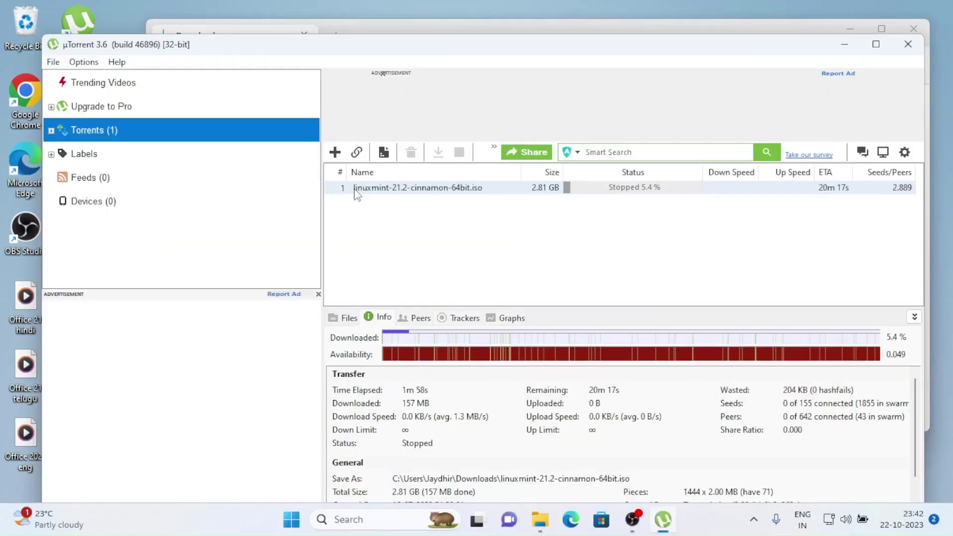
right_click(530, 188)
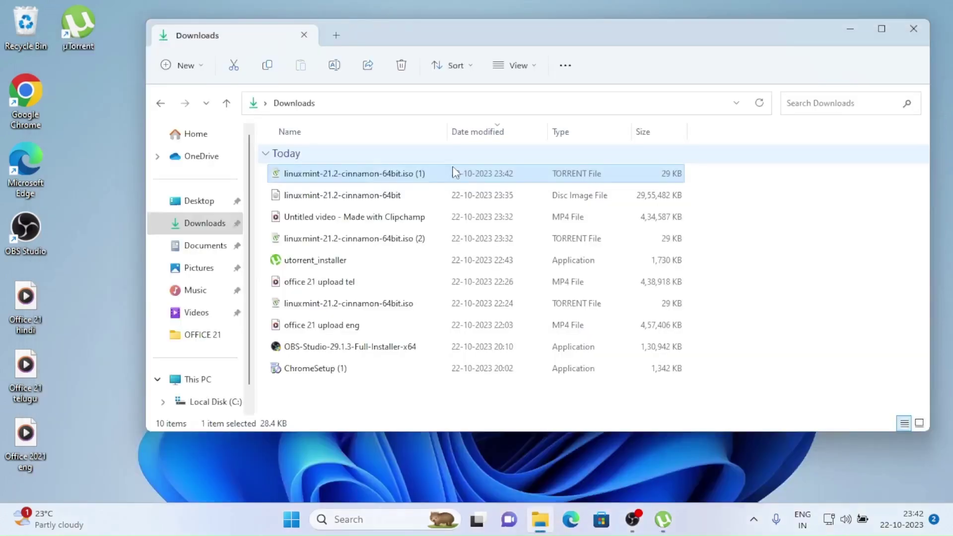
double_click(454, 172)
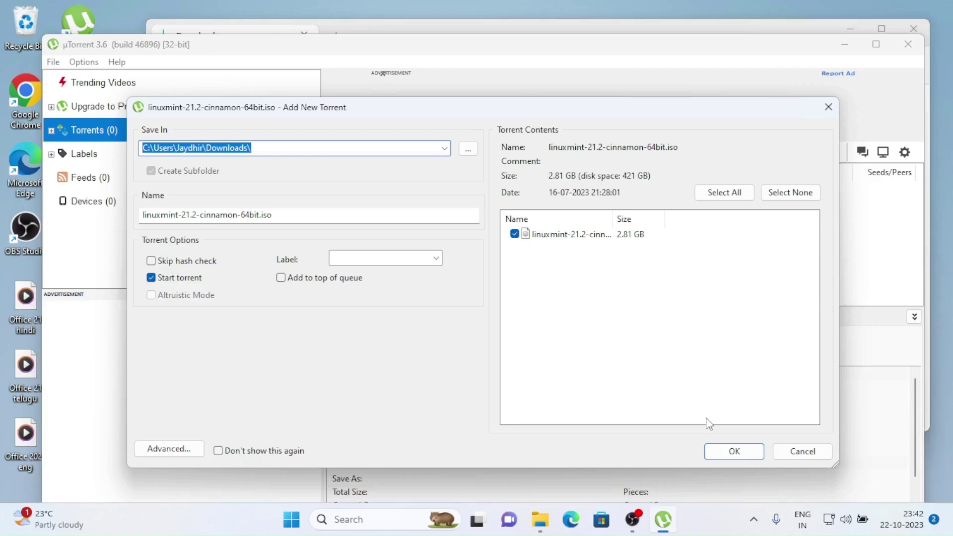
click(730, 450)
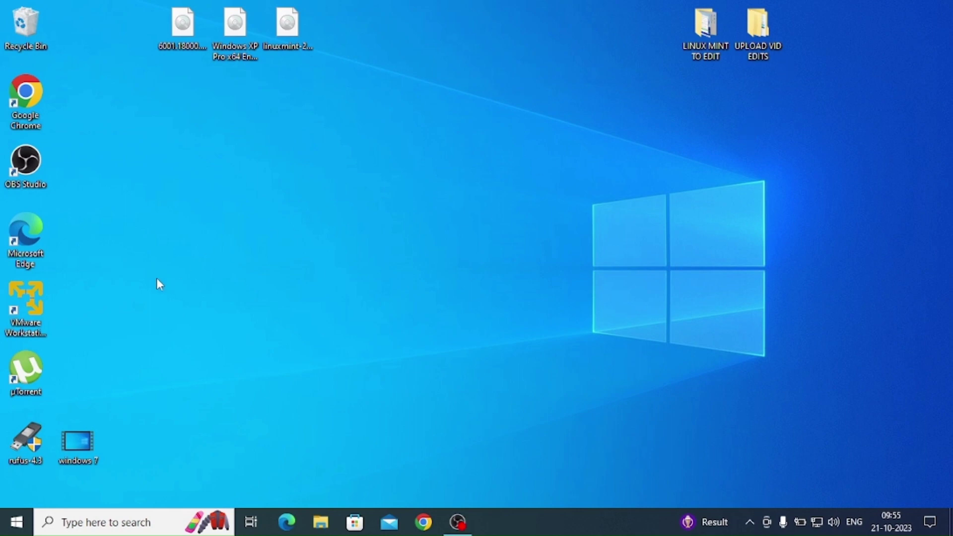
Launch Rufus 4.3 and choose the 16 GB USB drive GRMCULXFRER (G:) as the device.
double_click(26, 442)
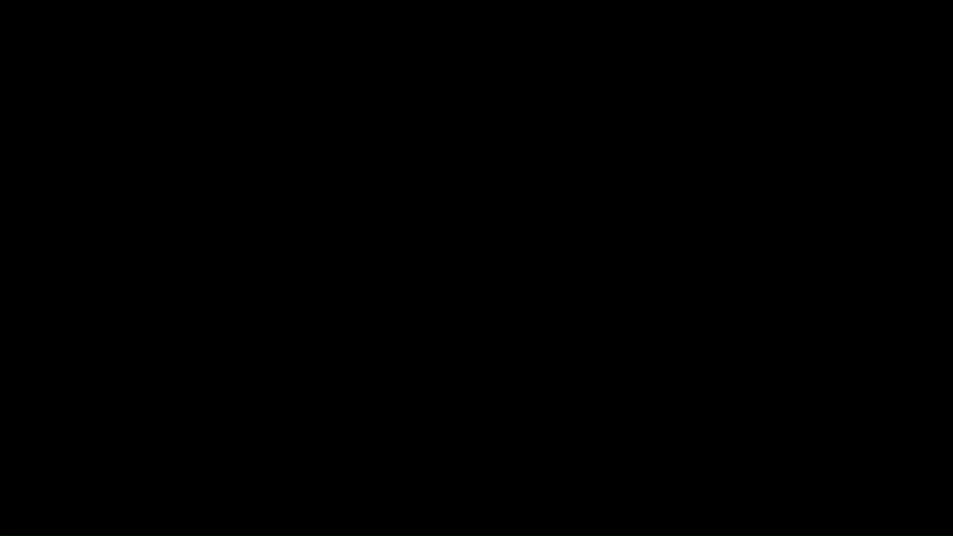
click(476, 104)
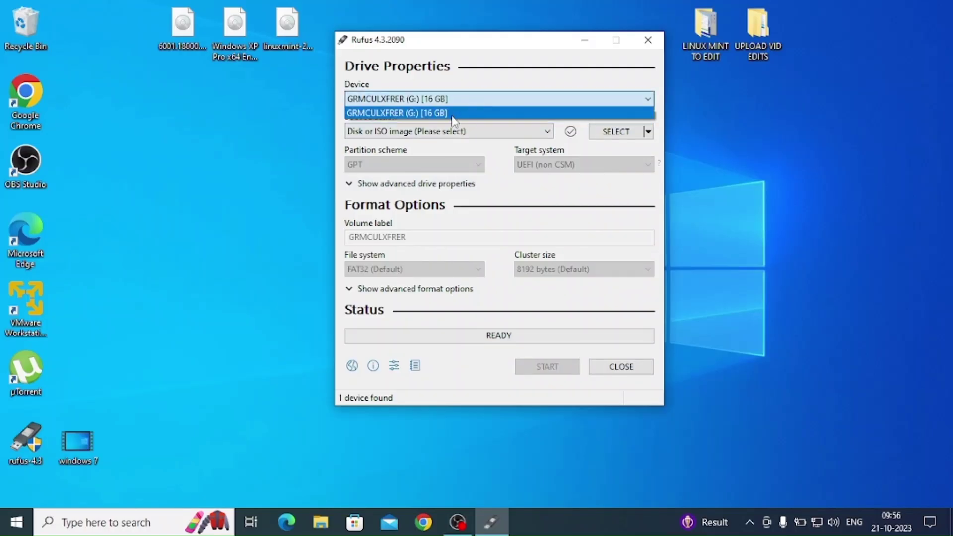
click(417, 114)
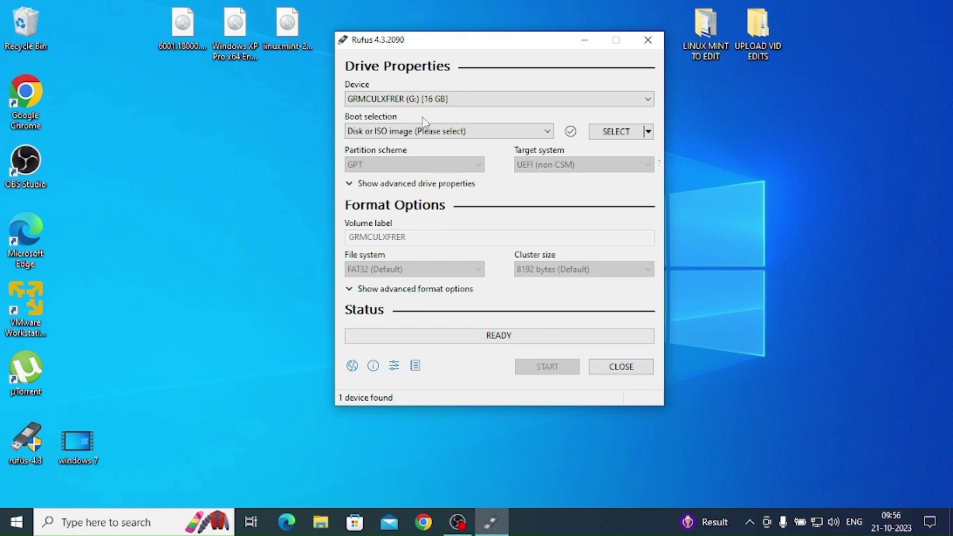
Load the linuxmint-21.2-cinnamon-64bit image from the Desktop as the boot selection.
click(604, 134)
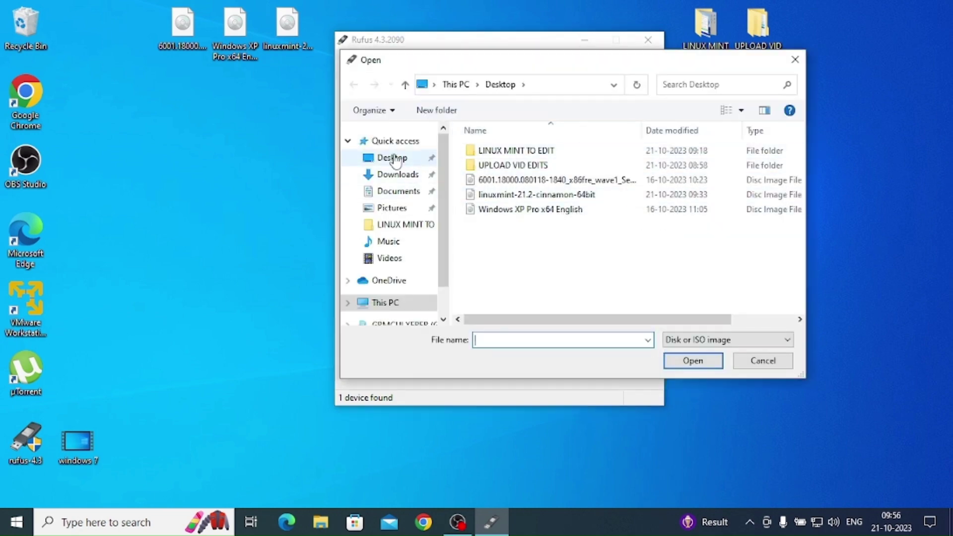
click(418, 160)
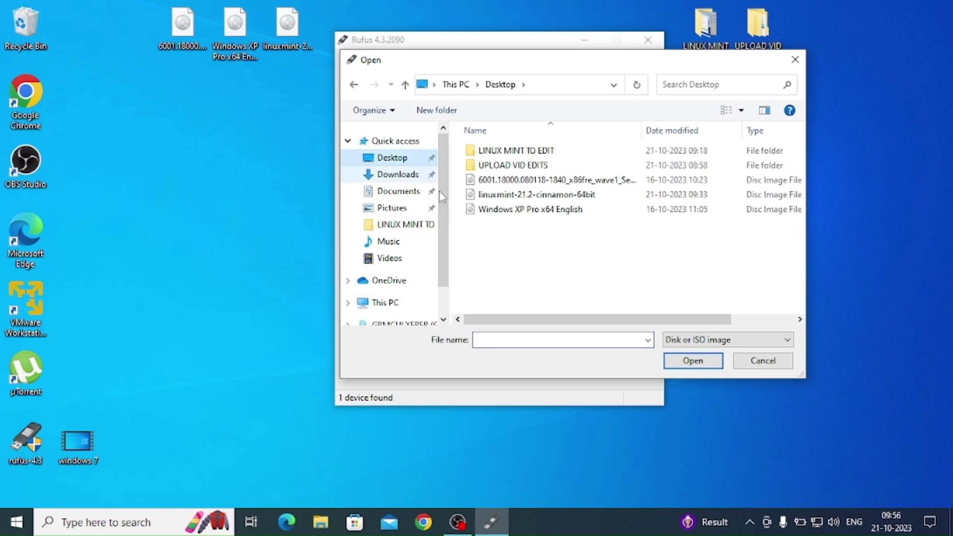
click(520, 196)
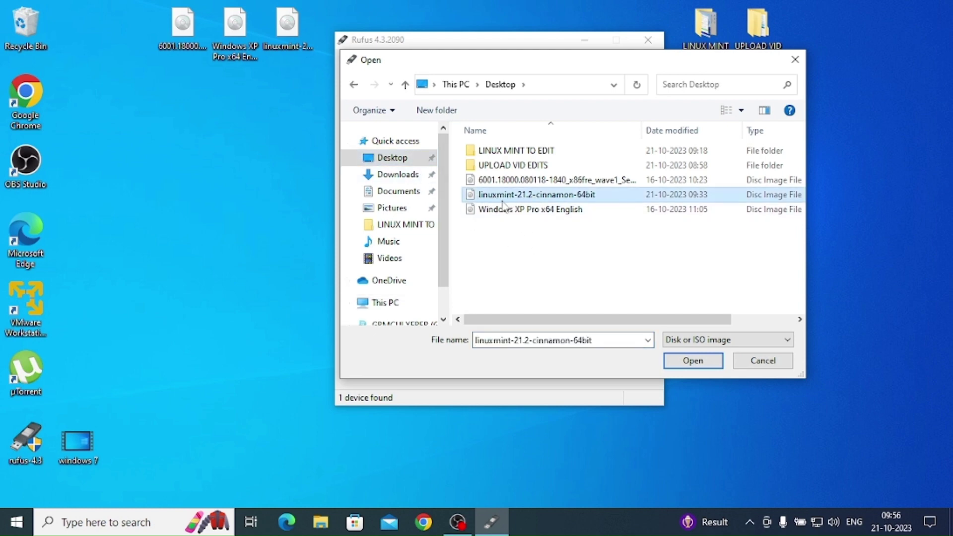
click(691, 368)
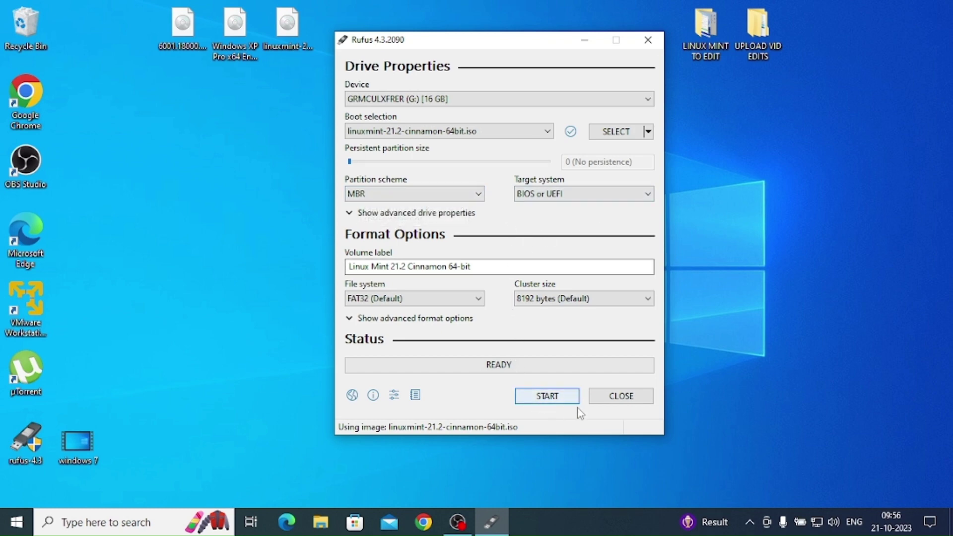
Write the image to the USB drive in ISO Image mode, accepting the Grub and Syslinux downloads and the data erasure, and close Rufus.
click(544, 397)
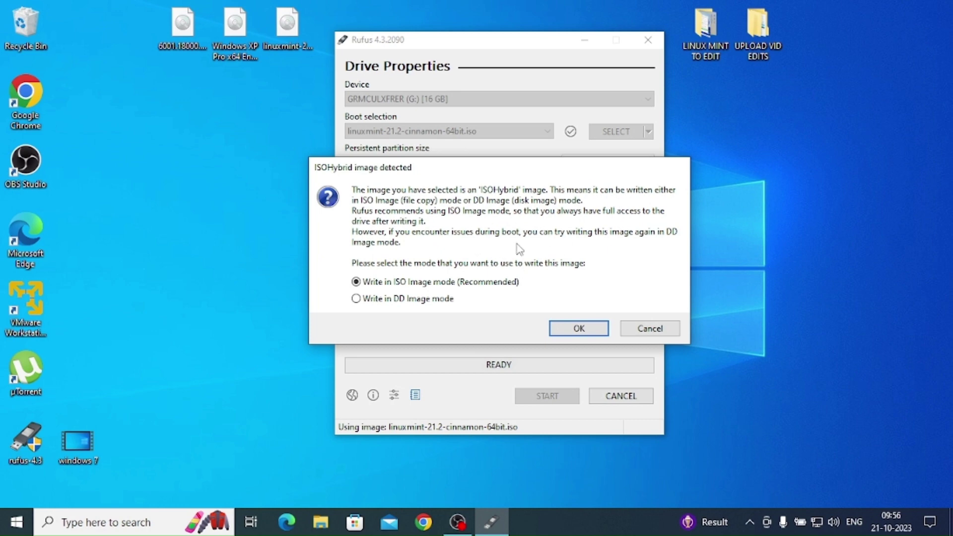
click(579, 329)
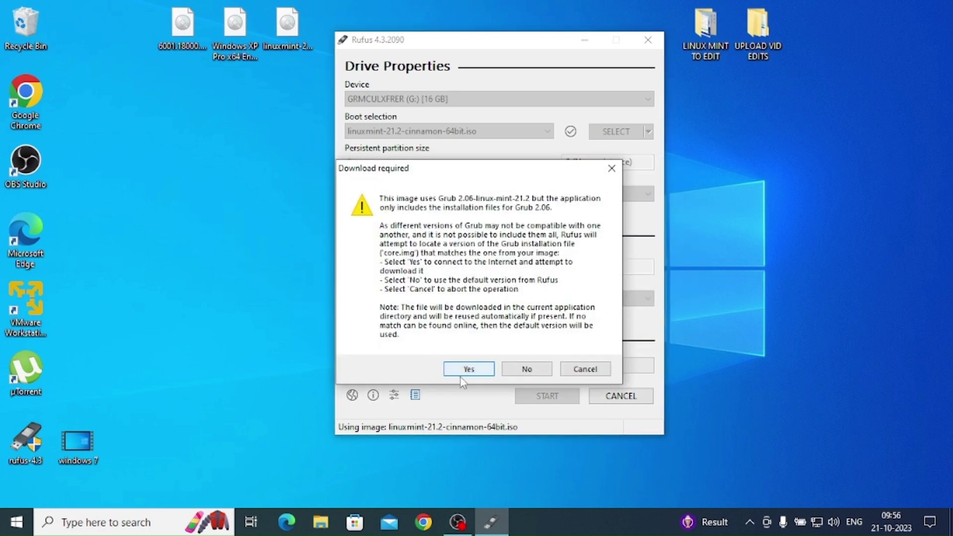
click(476, 371)
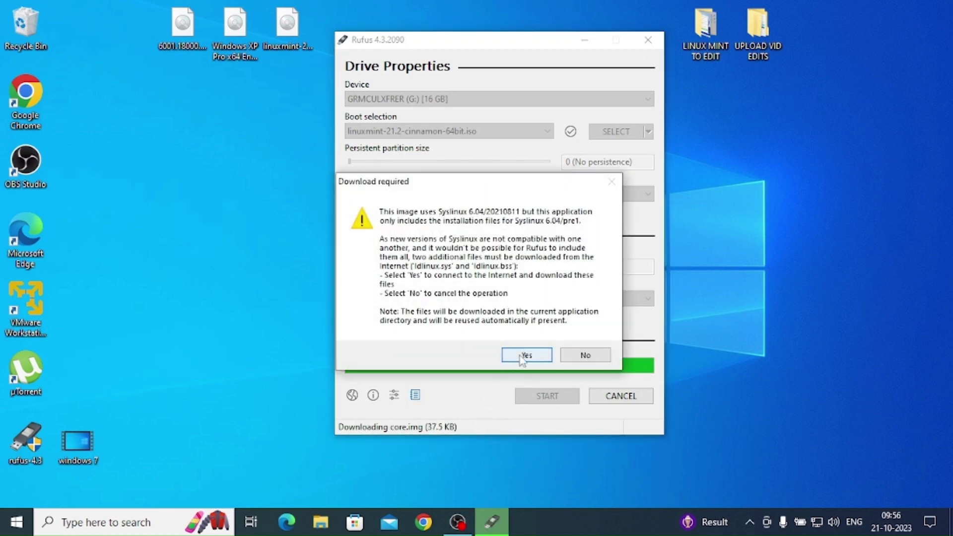
click(522, 361)
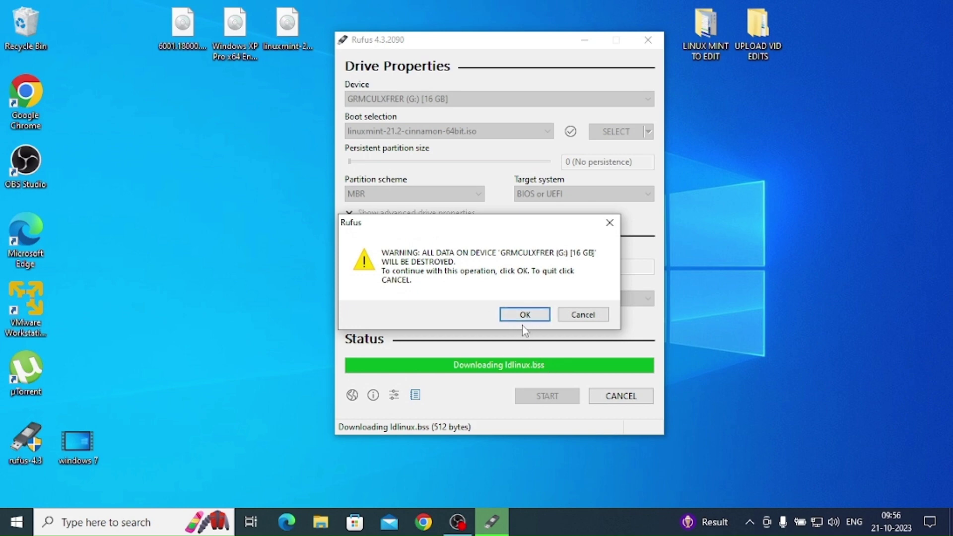
click(526, 321)
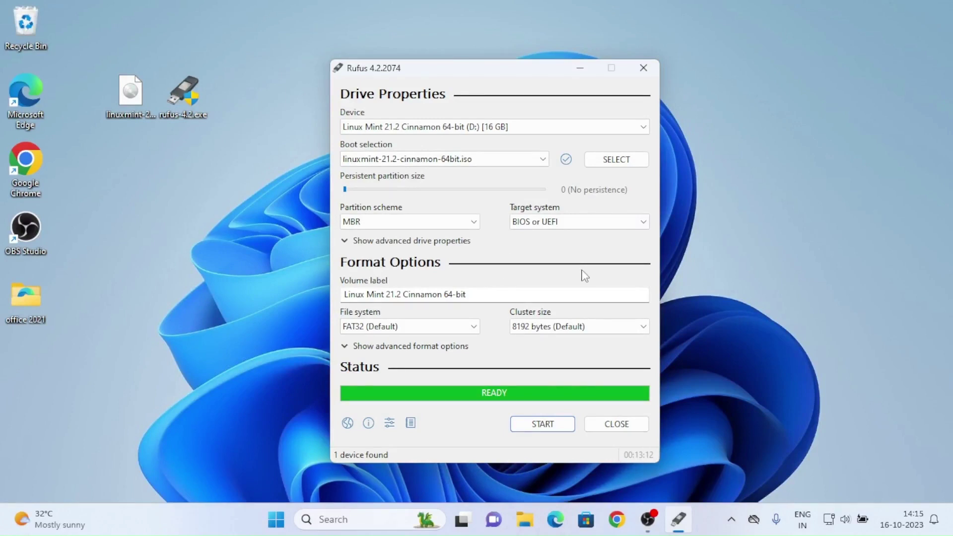
click(614, 426)
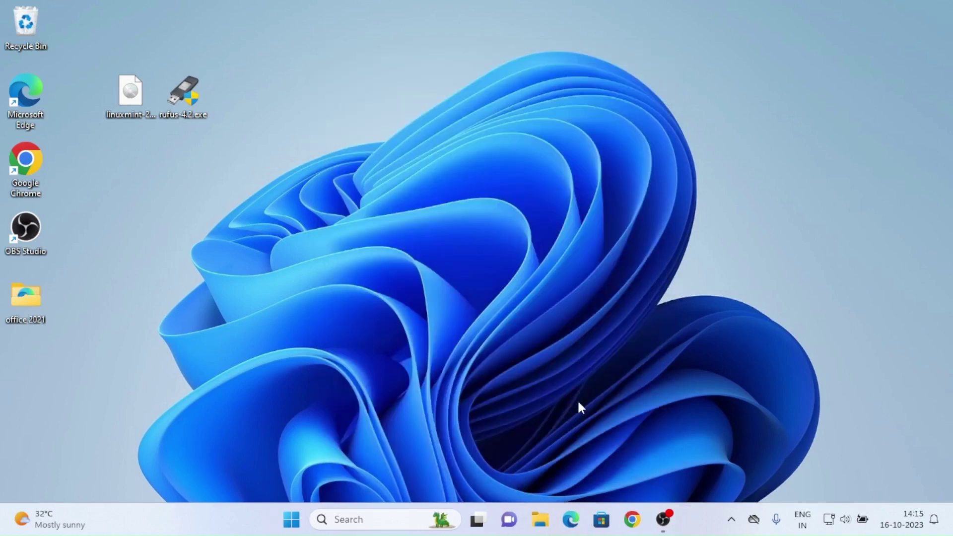
Examine the files on the LINUX MINT (D:) USB drive in File Explorer and put the window away.
click(546, 530)
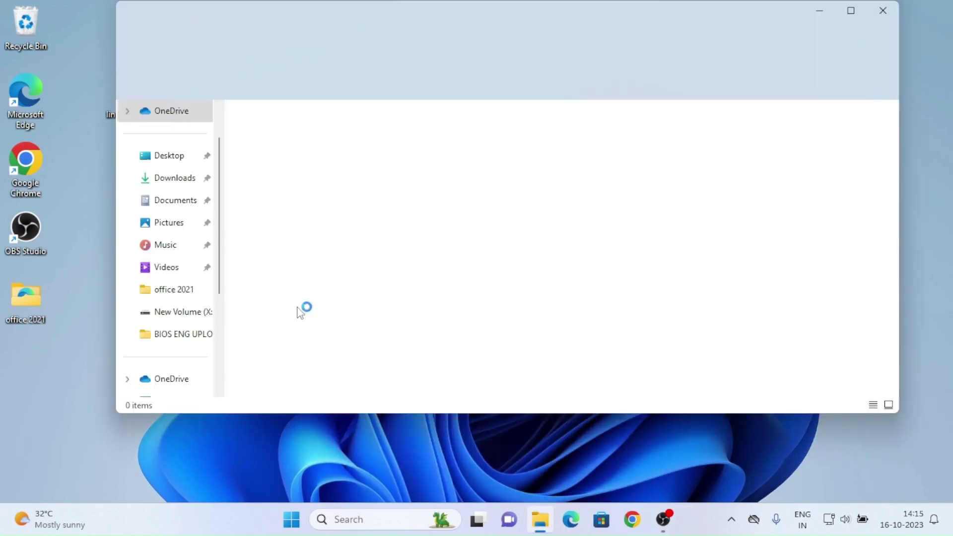
scroll(180, 342, down, 3)
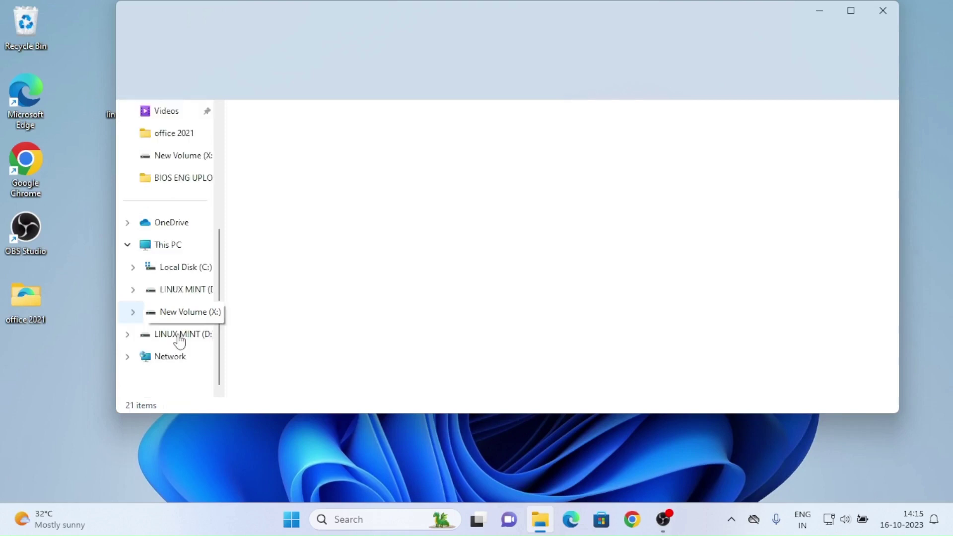
click(181, 336)
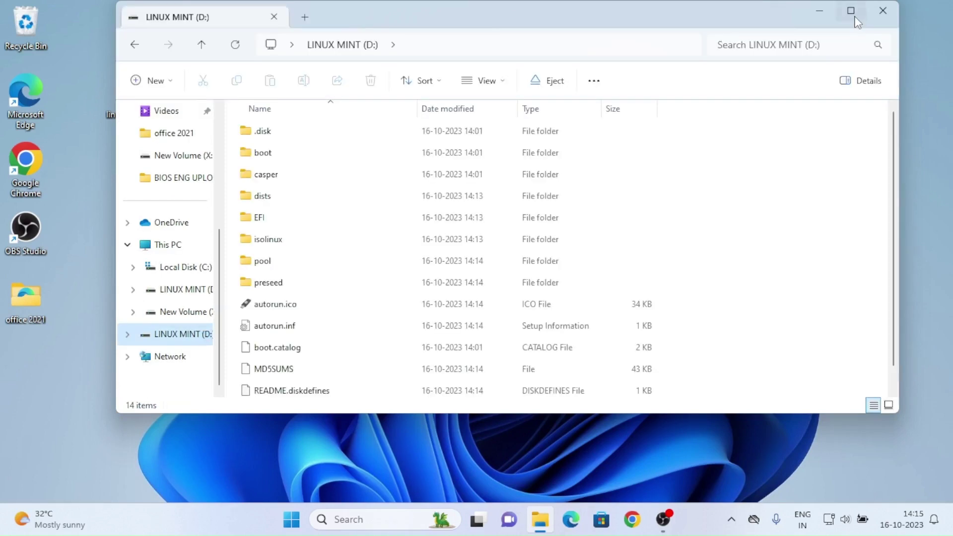
click(820, 11)
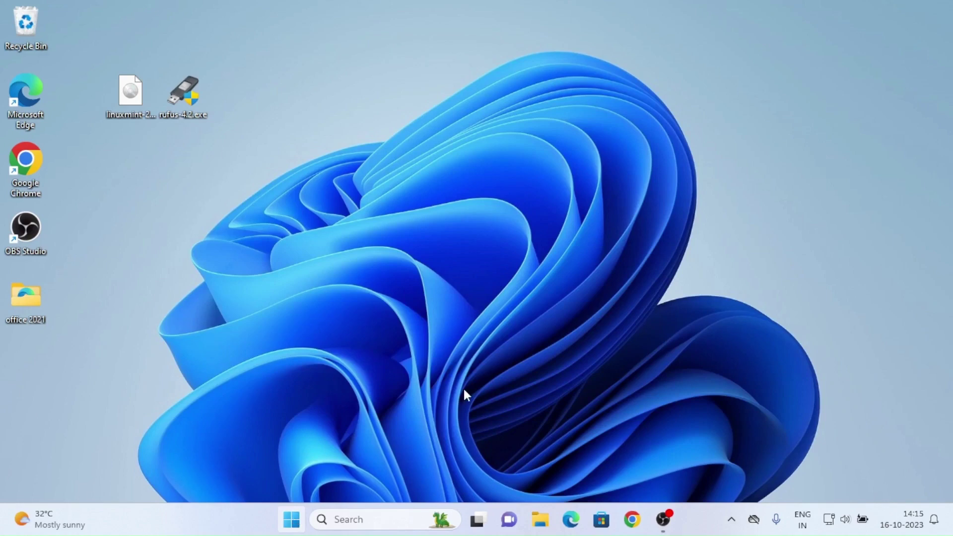
Restart the computer from Windows.
key(super)
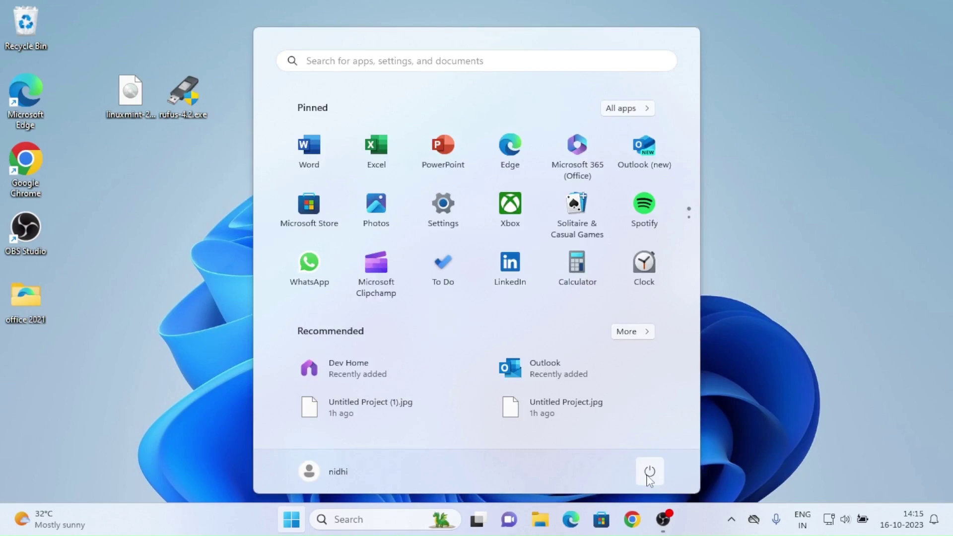
click(649, 471)
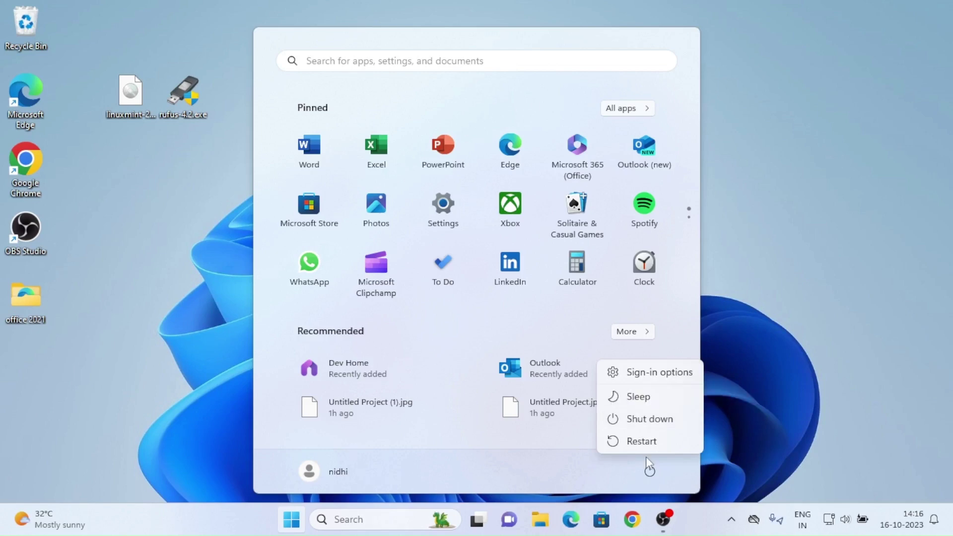
click(688, 439)
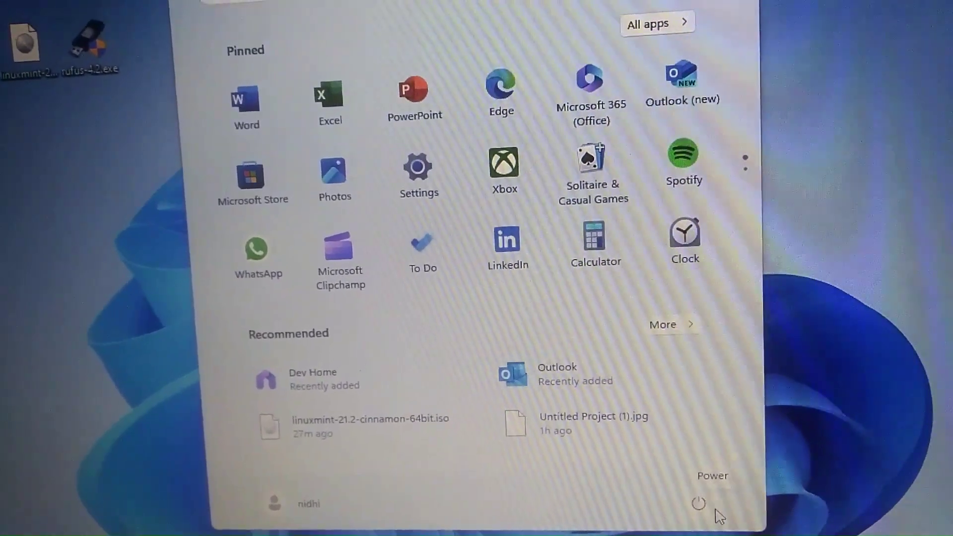
click(697, 496)
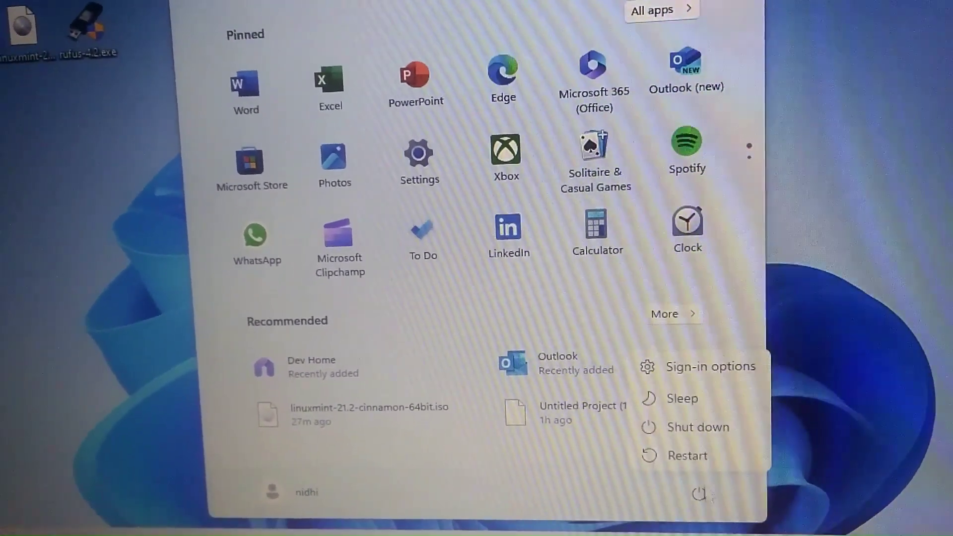
click(690, 457)
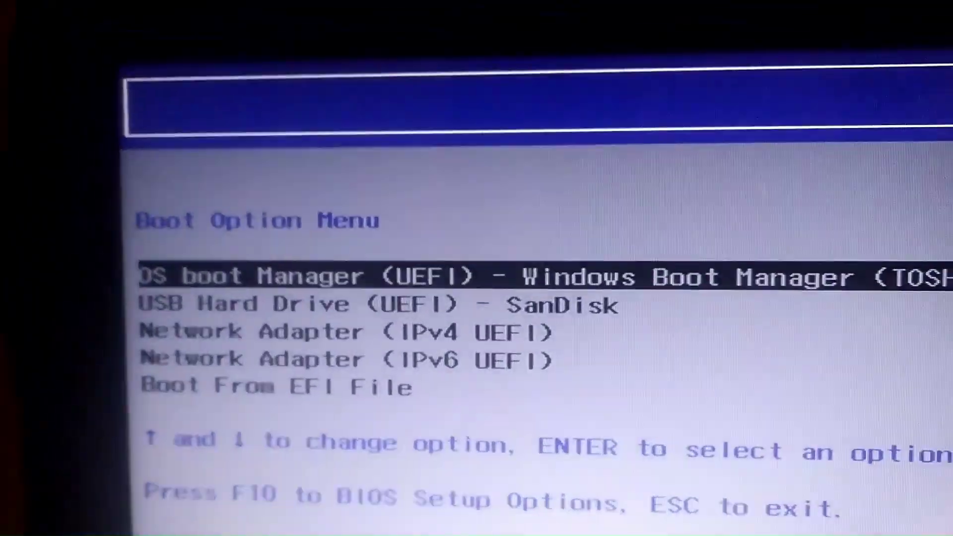
Boot from the SanDisk USB Hard Drive (UEFI) and start Linux Mint 21.2 Cinnamon 64-bit in normal mode.
key(Down)
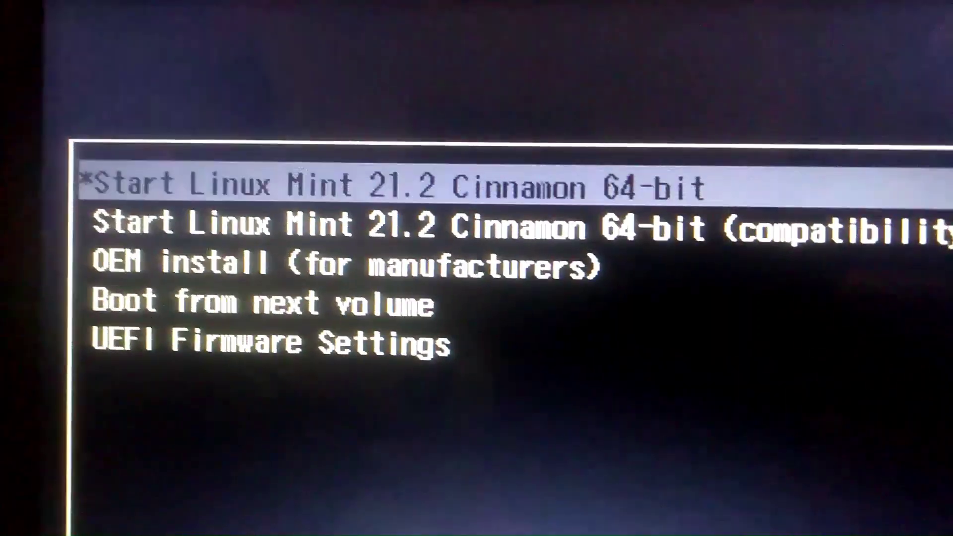
key(Down)
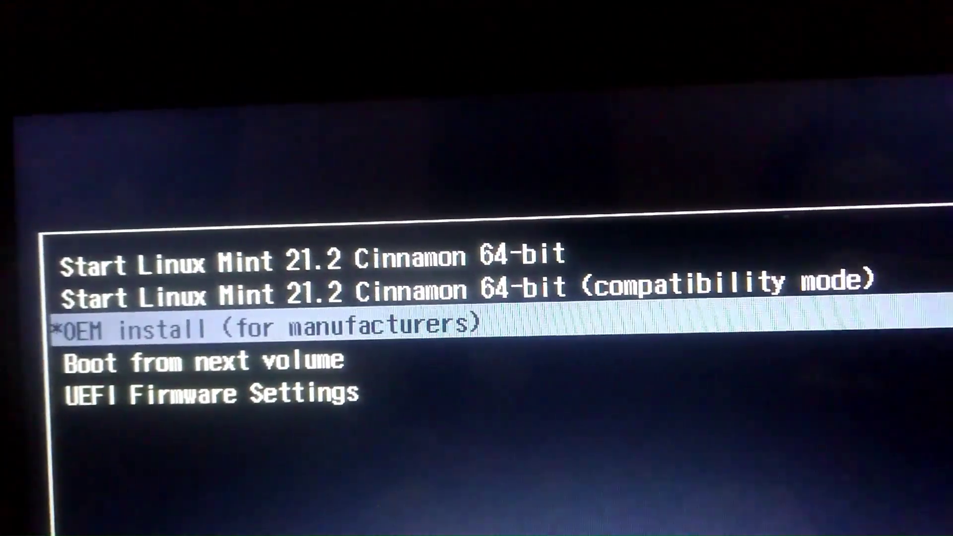
key(Up)
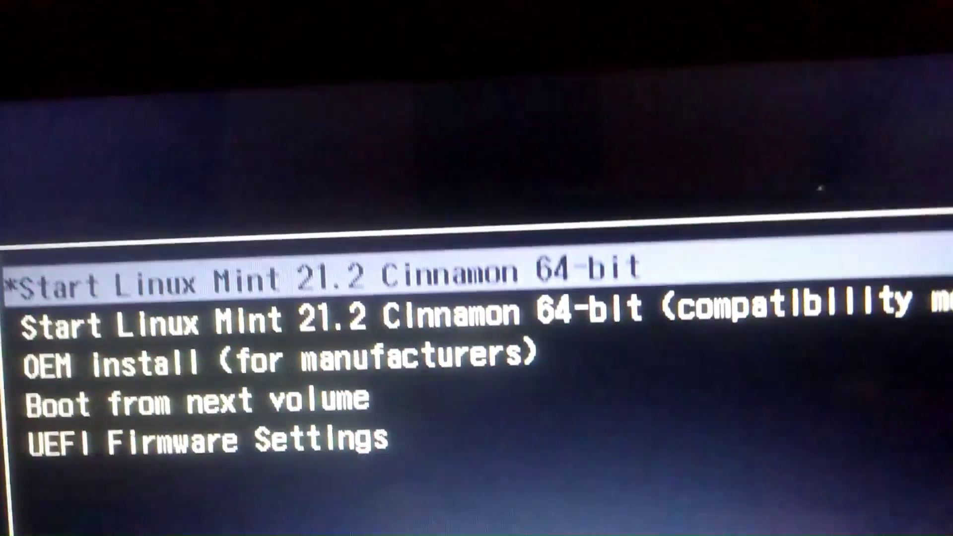
key(Return)
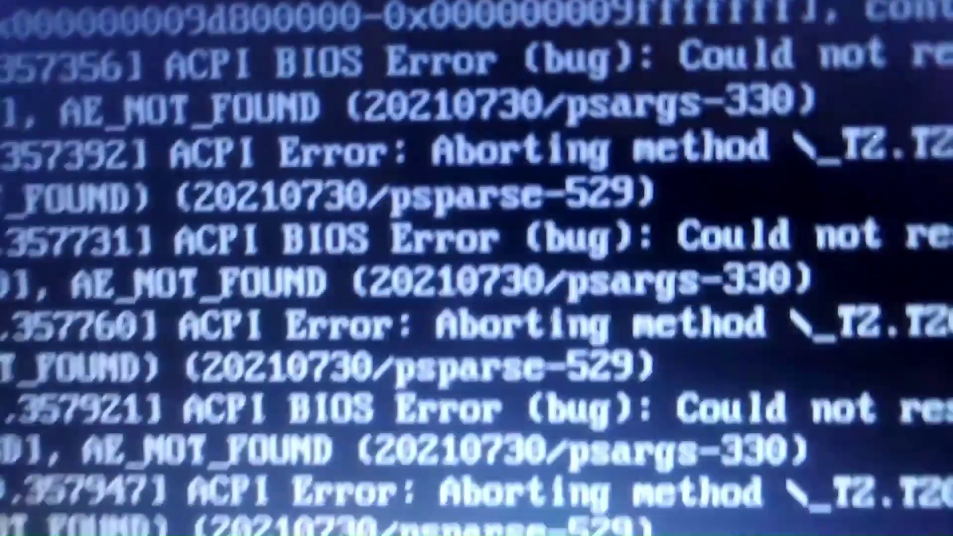